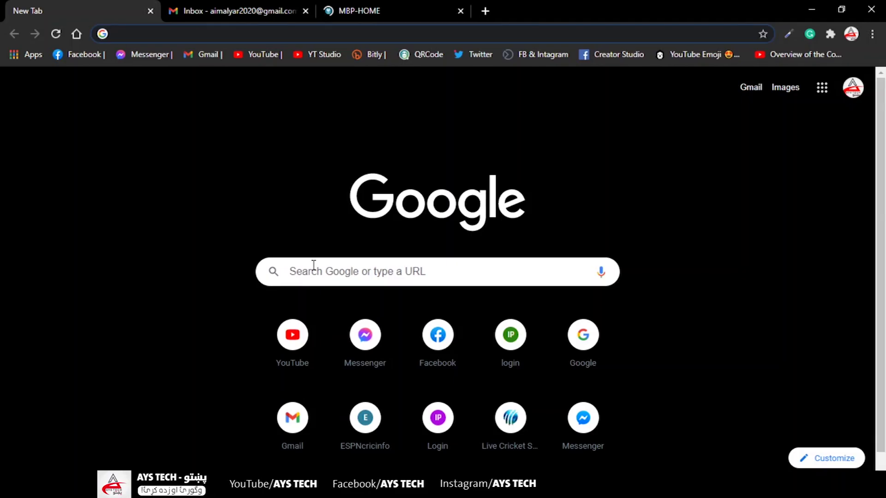
click(359, 20)
scroll(486, 289, down, 4)
scroll(486, 289, down, 6)
scroll(423, 305, down, 7)
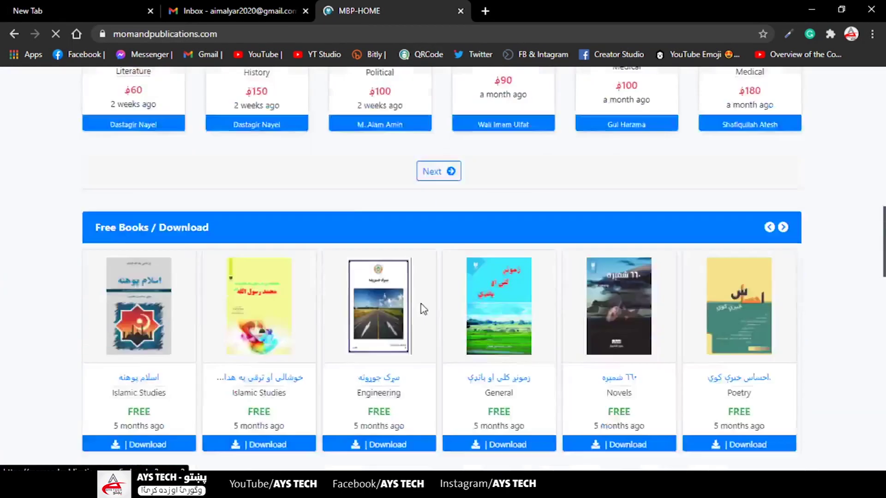
scroll(424, 309, down, 3)
scroll(470, 302, up, 8)
scroll(485, 306, up, 12)
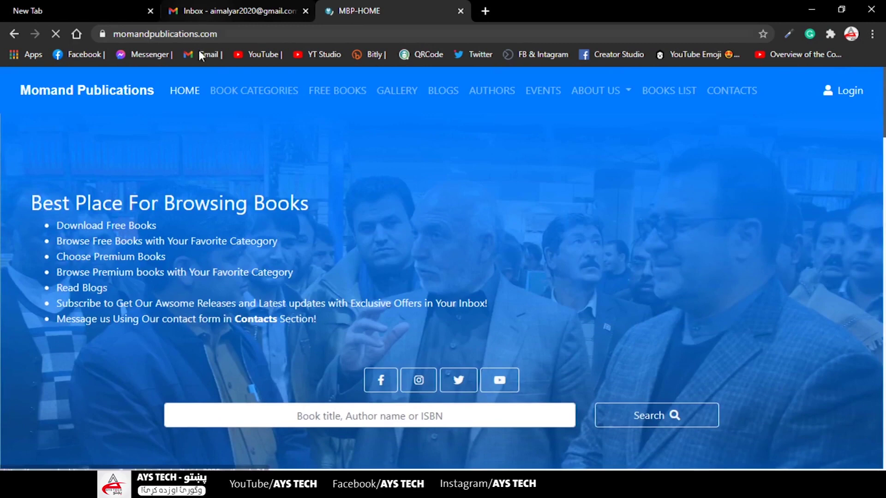
scroll(406, 224, down, 5)
scroll(396, 226, down, 3)
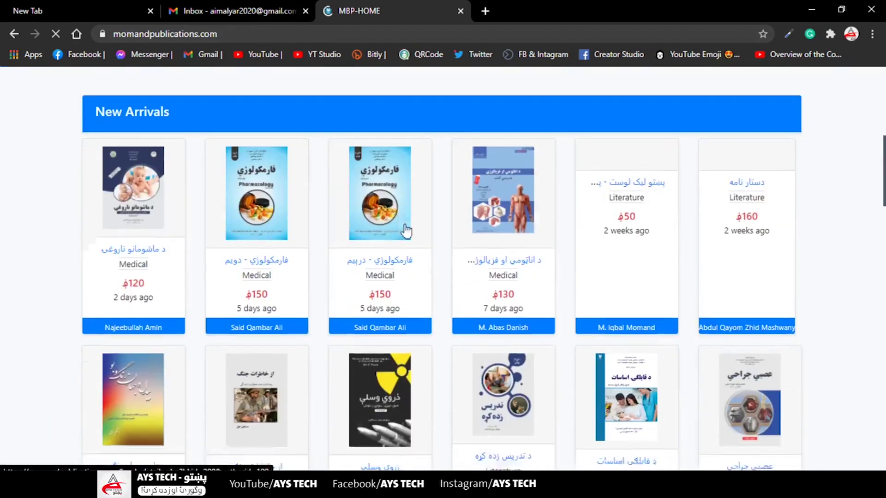
scroll(416, 235, down, 7)
scroll(461, 258, down, 2)
scroll(468, 268, down, 5)
scroll(508, 300, down, 6)
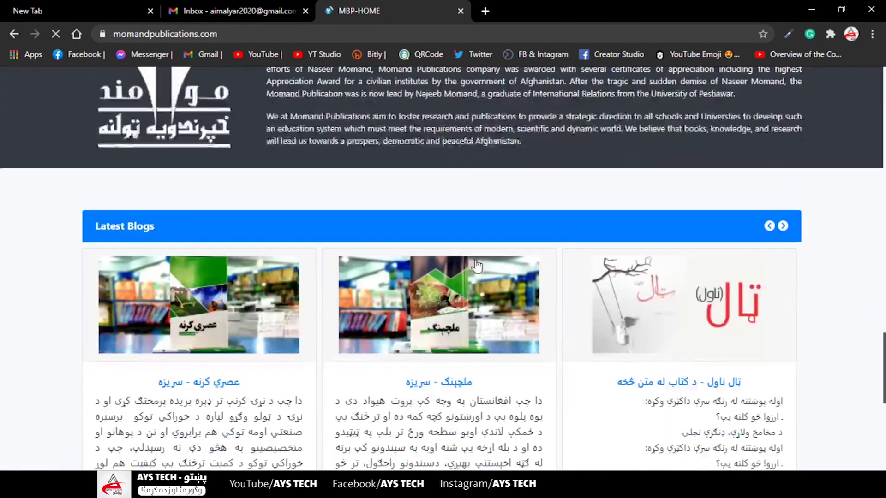
scroll(548, 333, down, 5)
scroll(531, 323, down, 3)
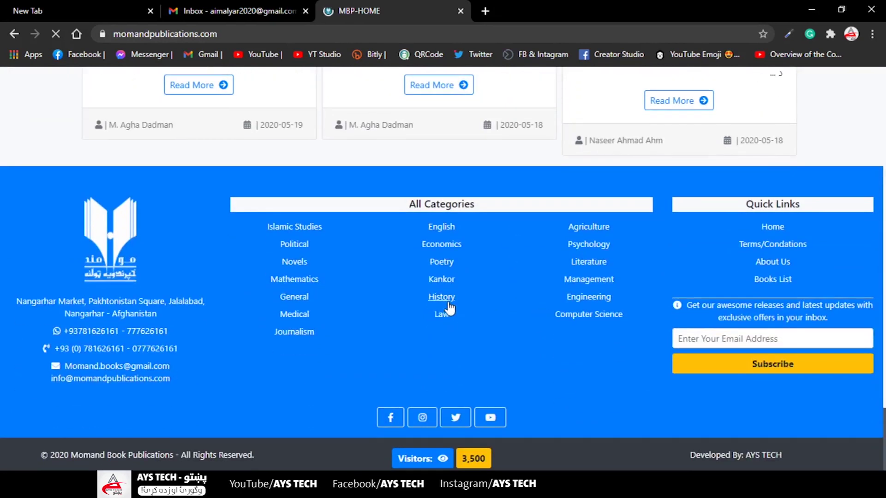
scroll(454, 316, up, 15)
scroll(459, 316, up, 3)
- Load mgid.com by typing mgid in the blank tab's address bar
click(50, 2)
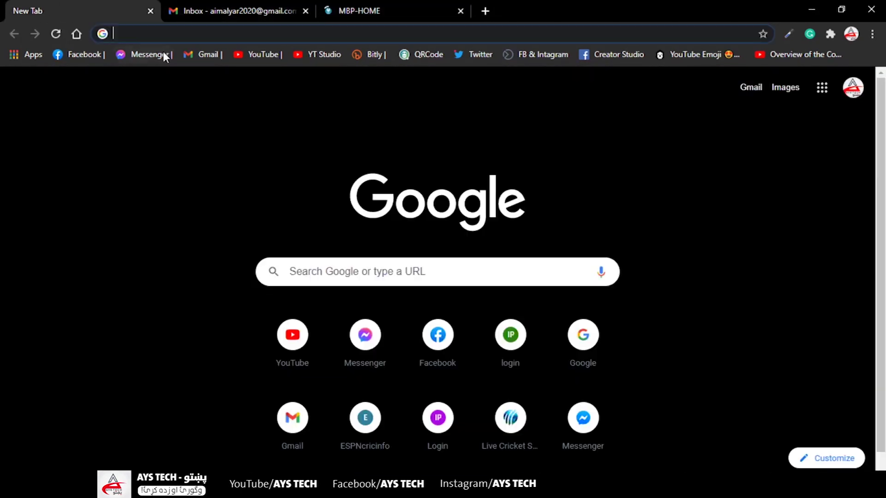
text(mgid.com)
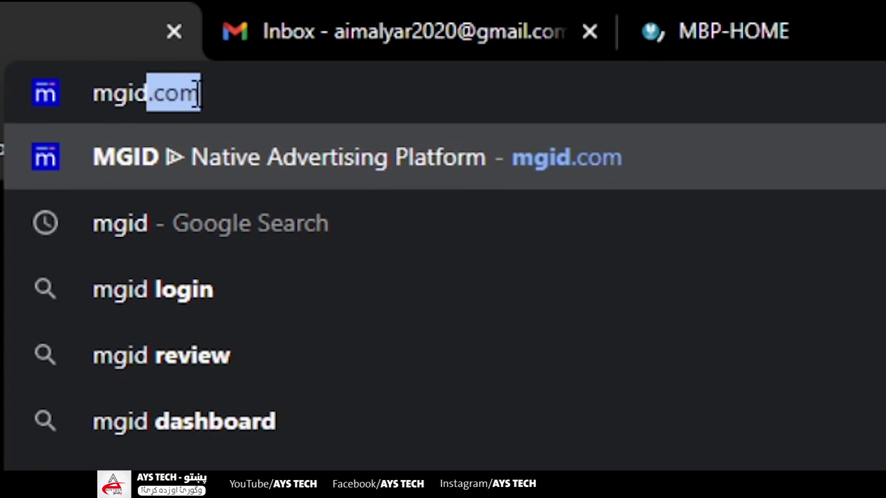
key(Return)
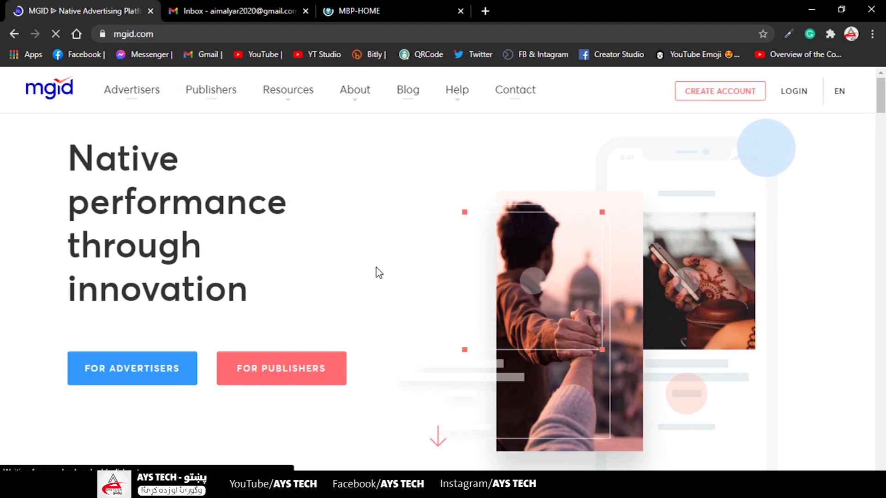
- Accept the MGID cookie notice and browse the homepage
click(667, 442)
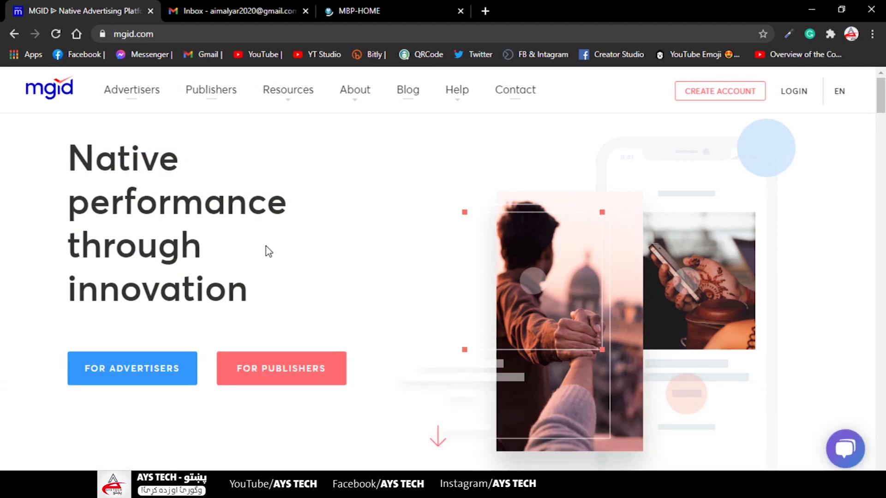
scroll(328, 242, down, 3)
scroll(342, 255, down, 4)
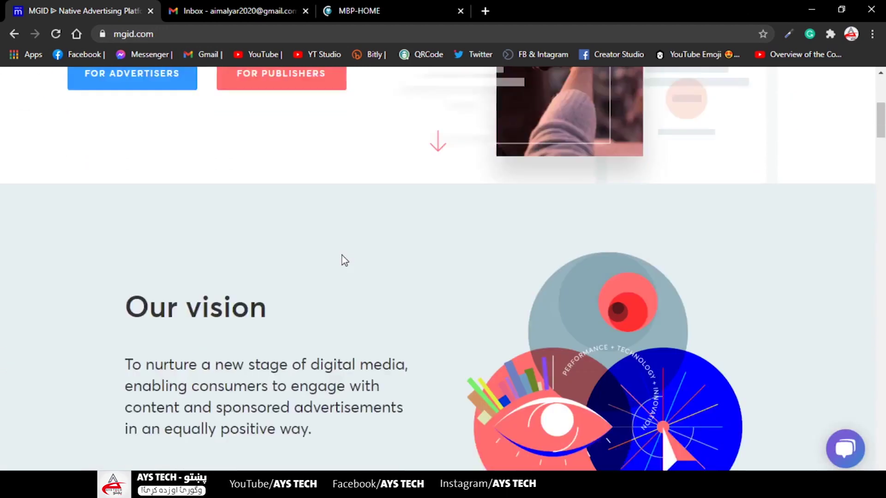
scroll(342, 257, down, 2)
scroll(343, 257, down, 4)
scroll(344, 259, up, 7)
scroll(344, 260, up, 5)
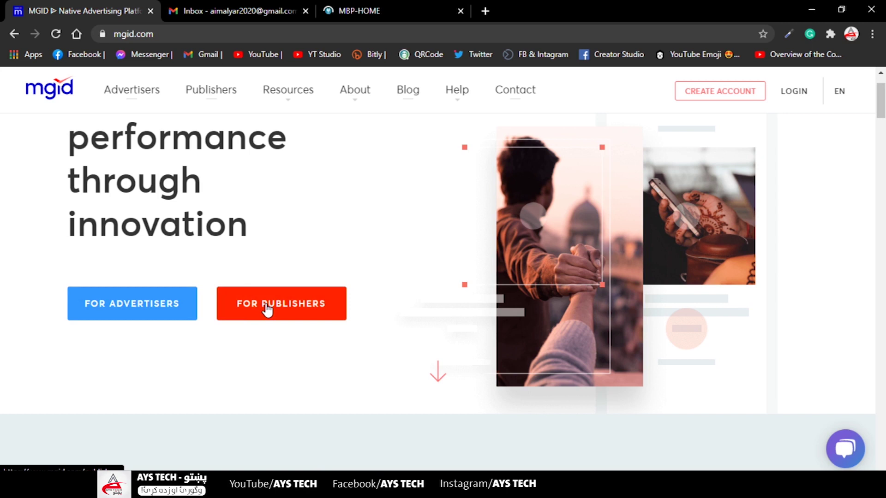
- Browse the FOR PUBLISHERS page, then start sign-up via GET STARTED
click(280, 308)
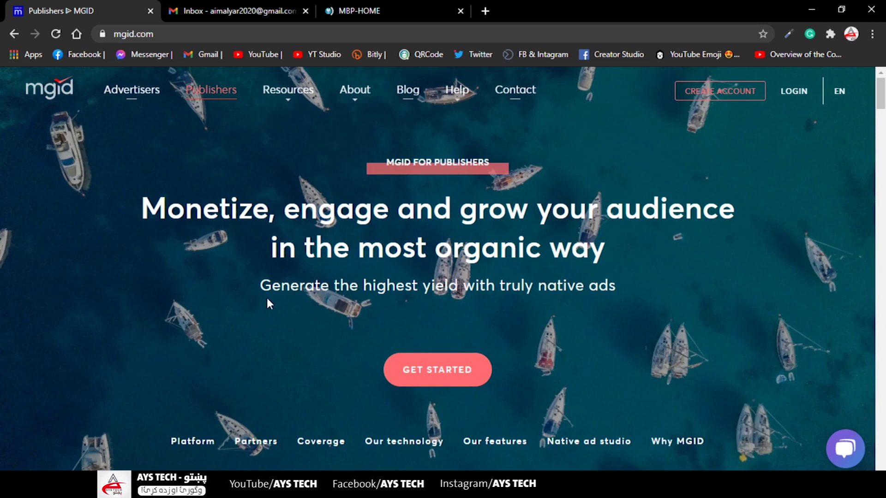
scroll(249, 261, down, 6)
scroll(261, 267, down, 3)
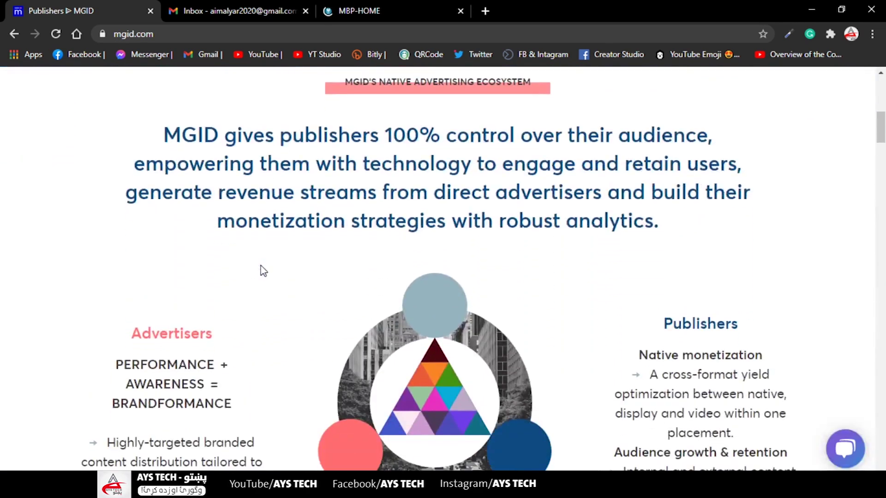
scroll(268, 268, down, 8)
scroll(269, 269, down, 2)
scroll(268, 269, down, 6)
scroll(269, 269, down, 1)
scroll(269, 264, up, 5)
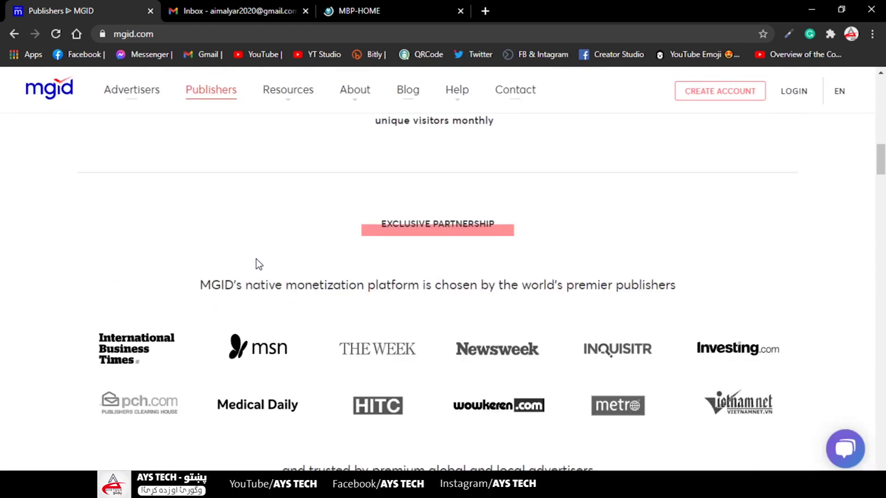
scroll(272, 269, up, 4)
scroll(275, 265, up, 5)
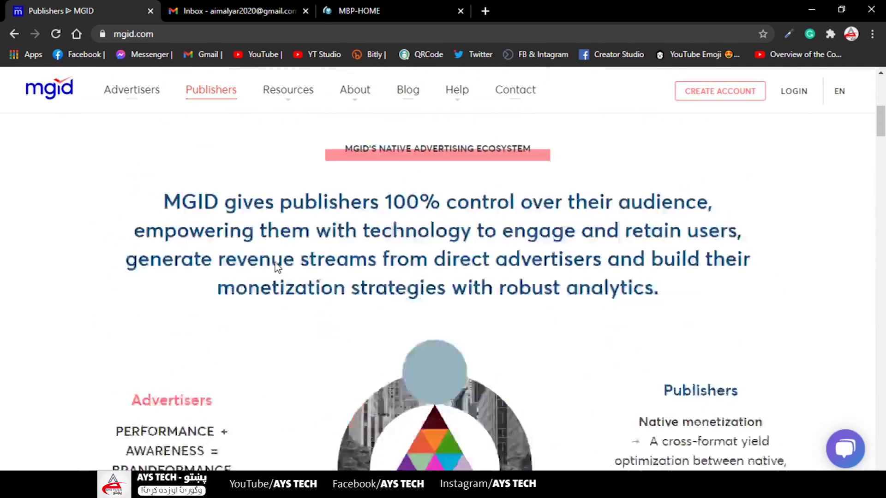
scroll(275, 265, up, 4)
scroll(275, 263, up, 4)
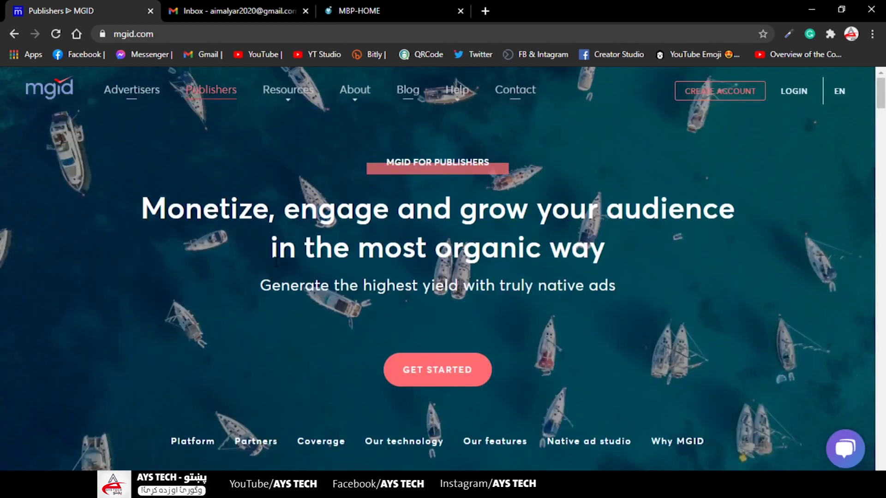
click(429, 367)
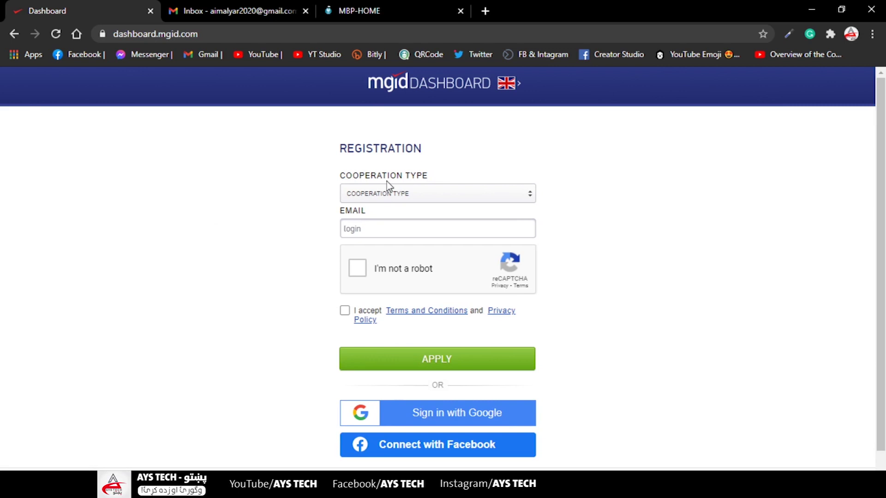
- Choose Publisher cooperation, fill in the sign-up field, pass verification, accept terms, and APPLY
click(379, 197)
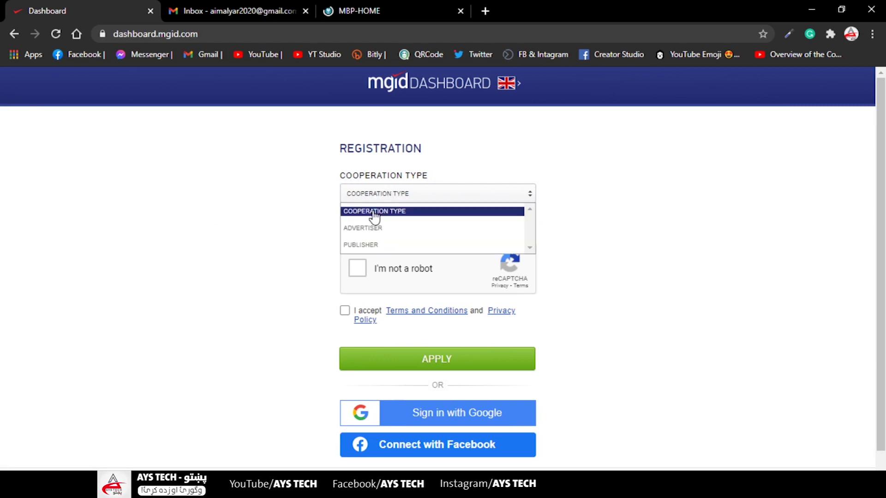
click(364, 245)
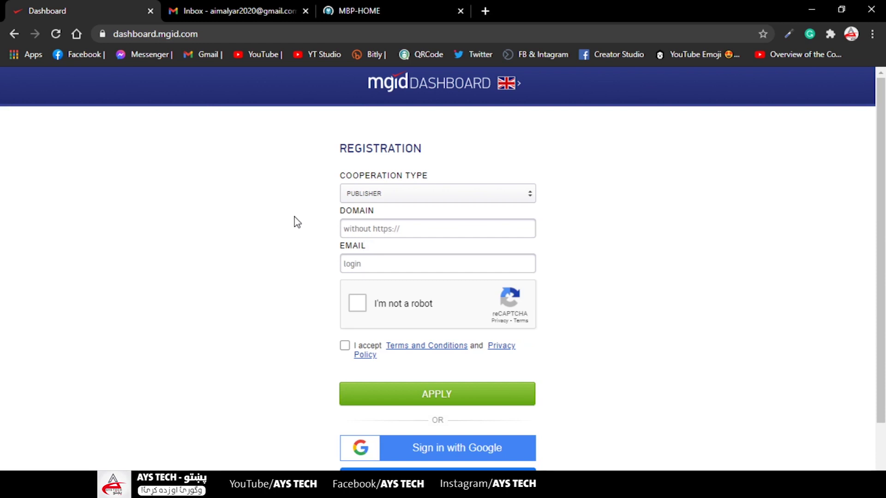
click(421, 228)
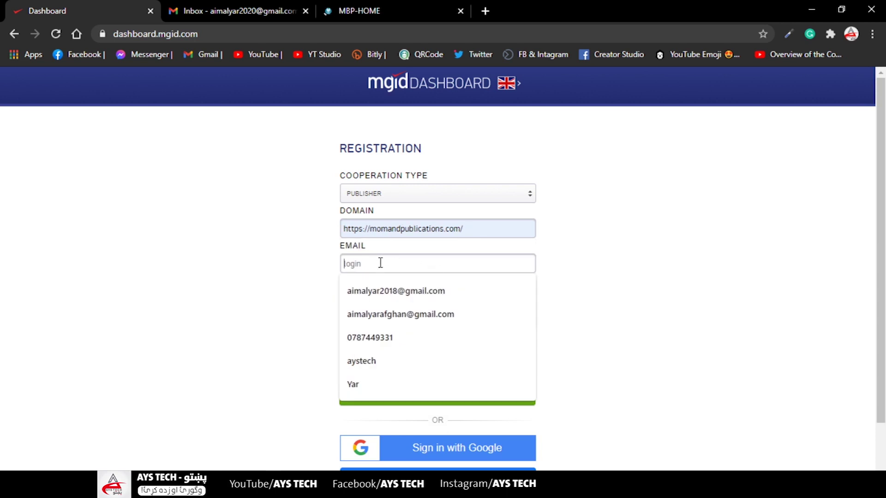
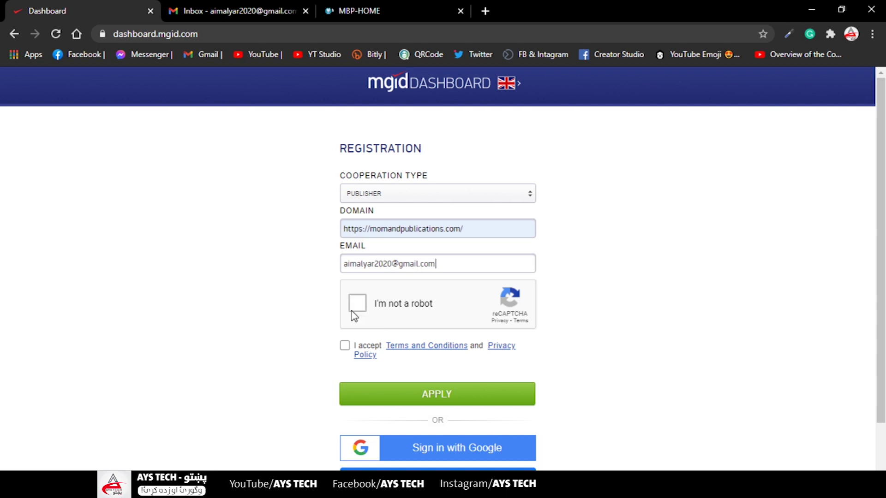
click(364, 309)
scroll(256, 307, down, 2)
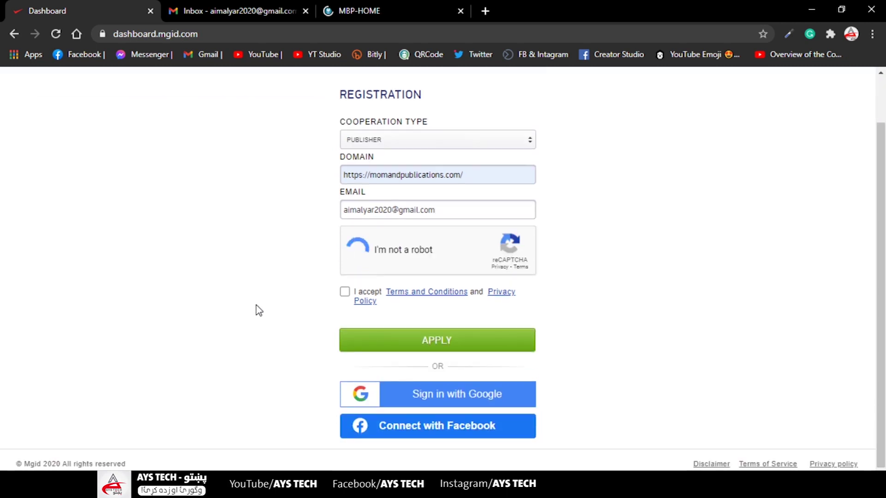
click(345, 291)
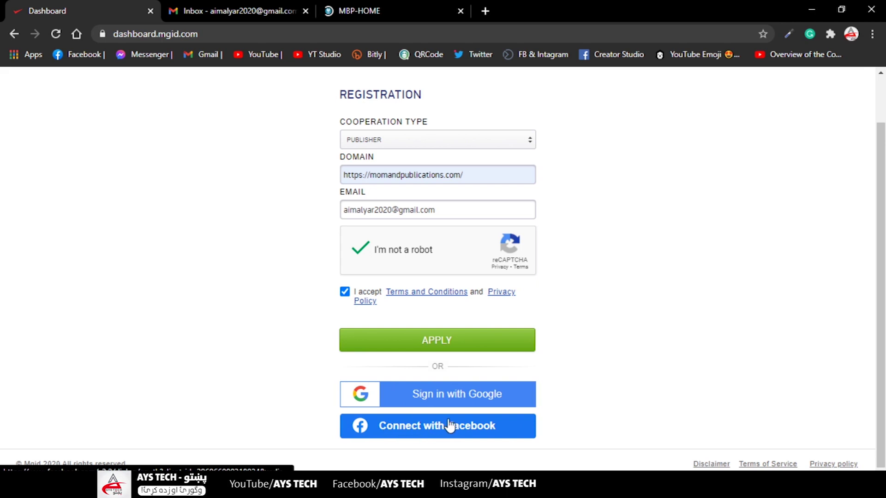
scroll(253, 295, up, 2)
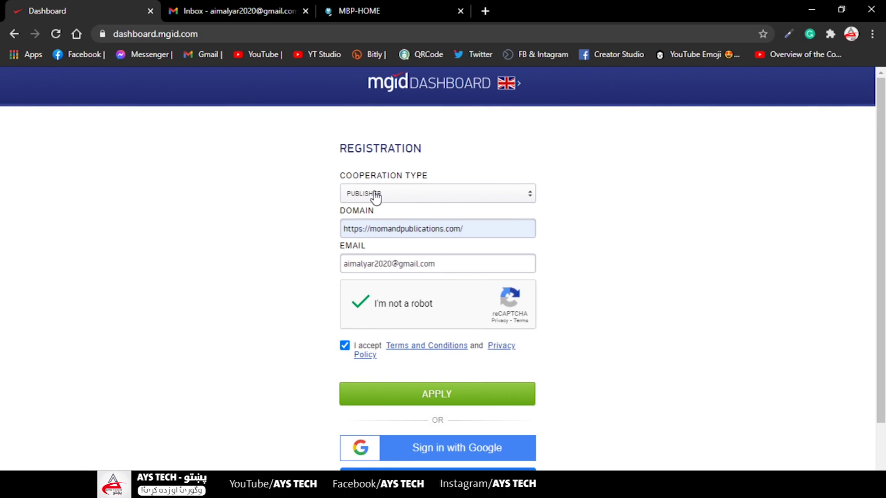
click(430, 398)
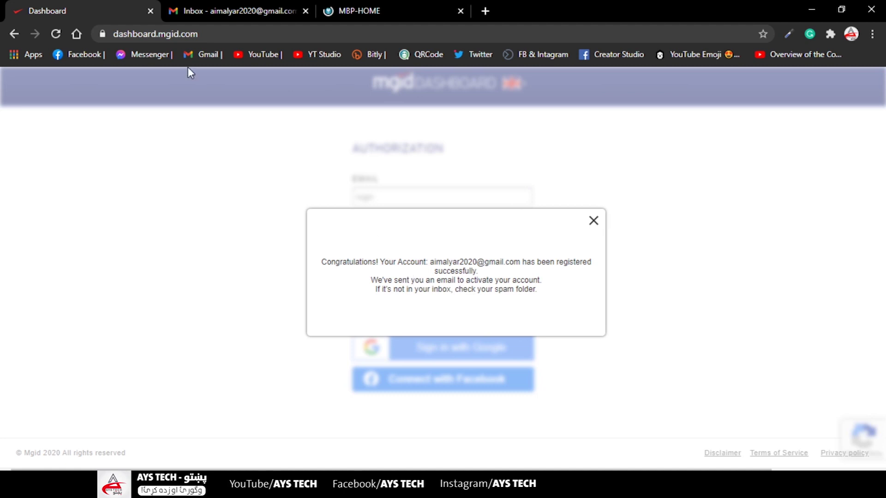
- Refresh Gmail, open the 'Registration in Mgid Dashboard' email, and follow its activation link
click(200, 8)
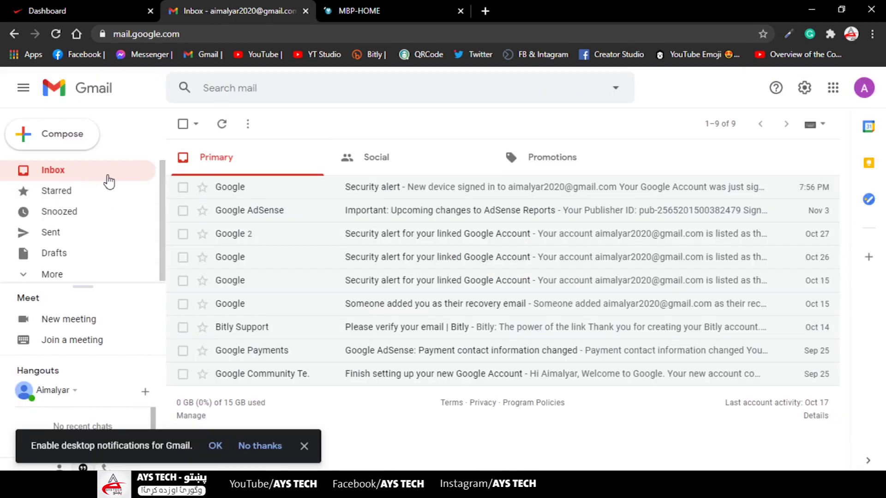
click(59, 171)
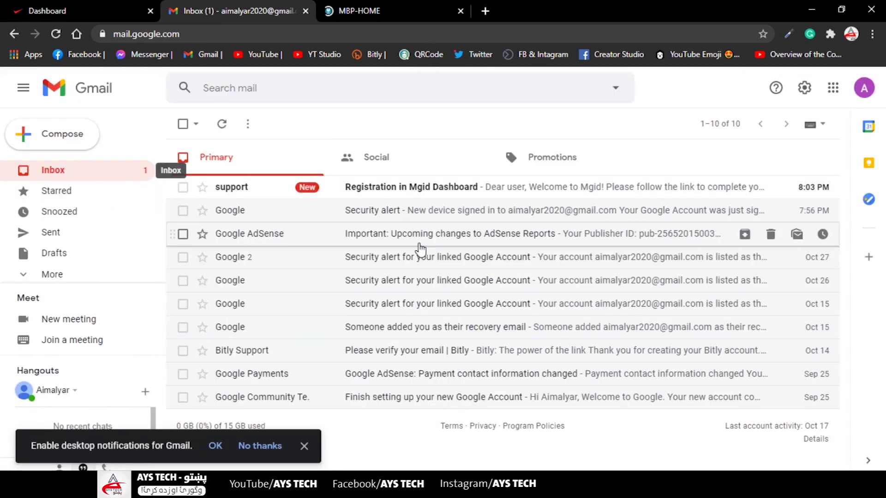
mouse_move(485, 187)
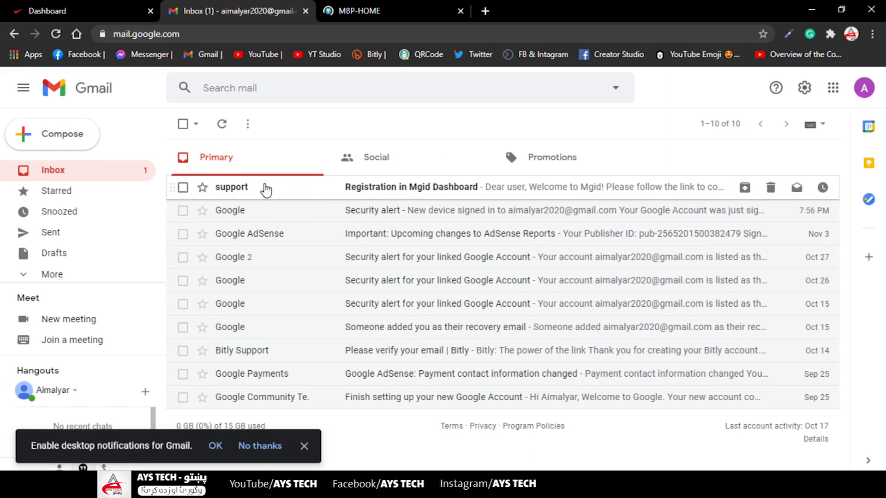
click(240, 192)
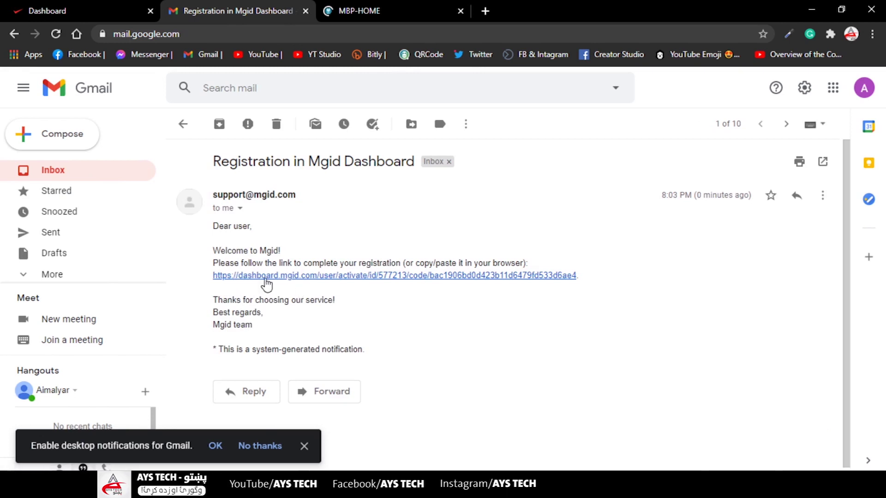
click(288, 277)
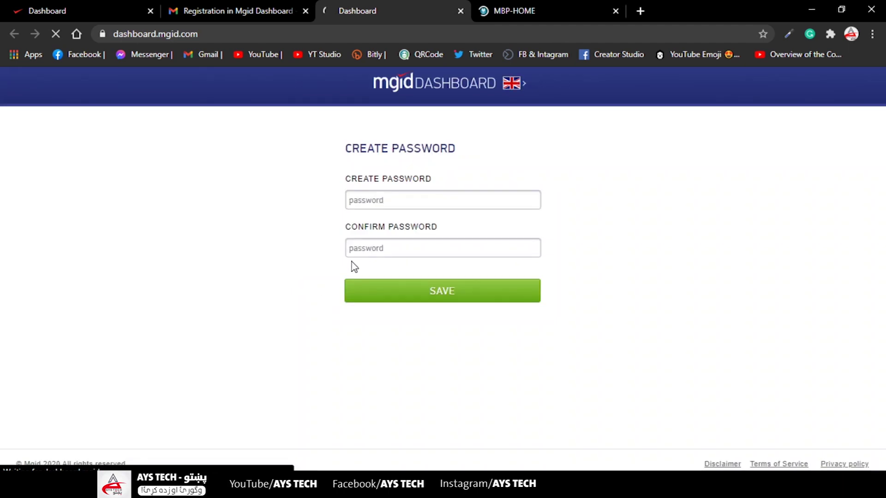
- Enter and confirm the new account password, then save it
click(381, 203)
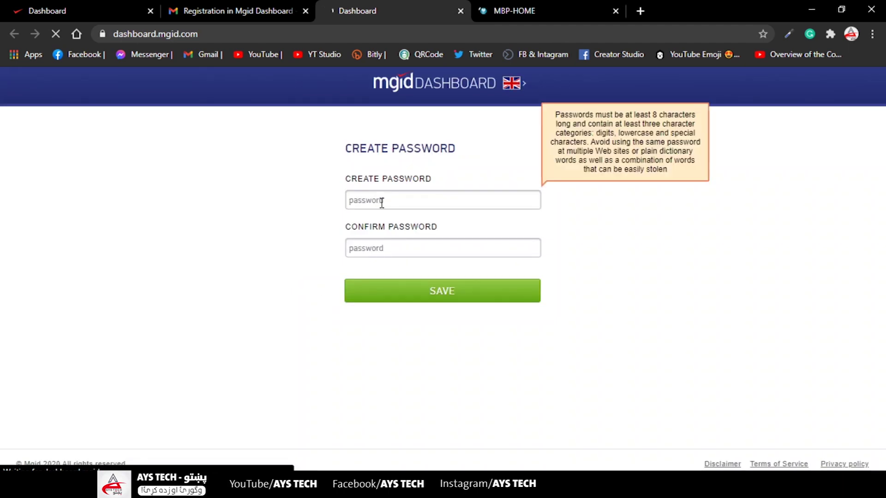
click(382, 203)
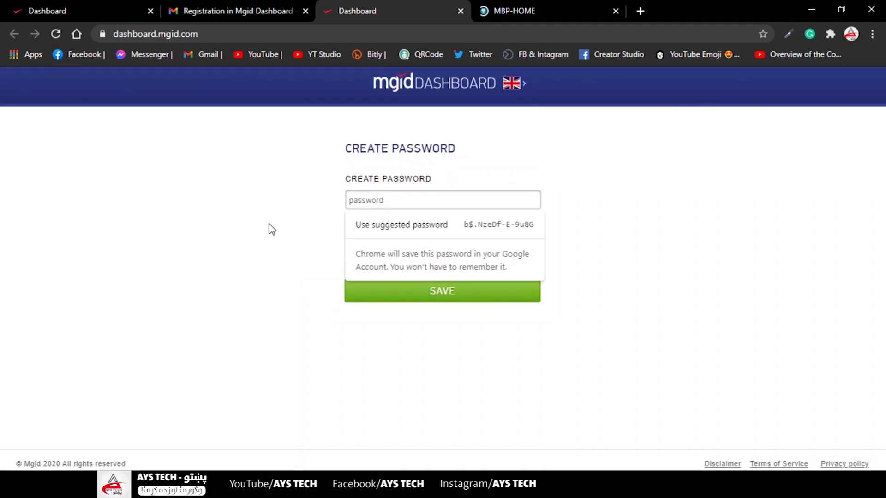
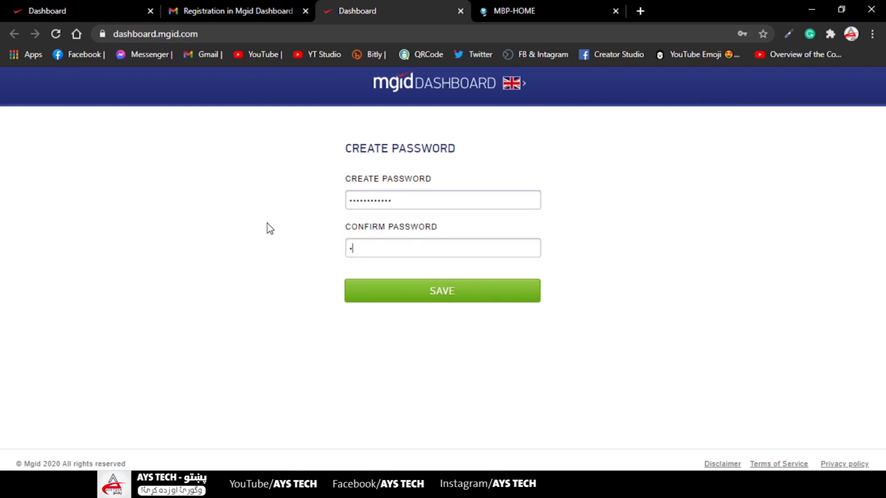
click(485, 298)
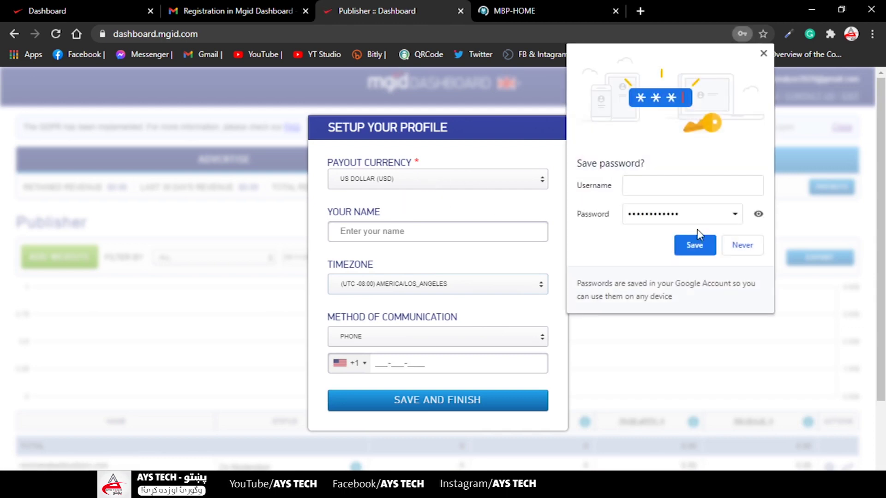
- Decline browser password saving, keep US Dollar payout, and fill in the account holder's name
click(737, 250)
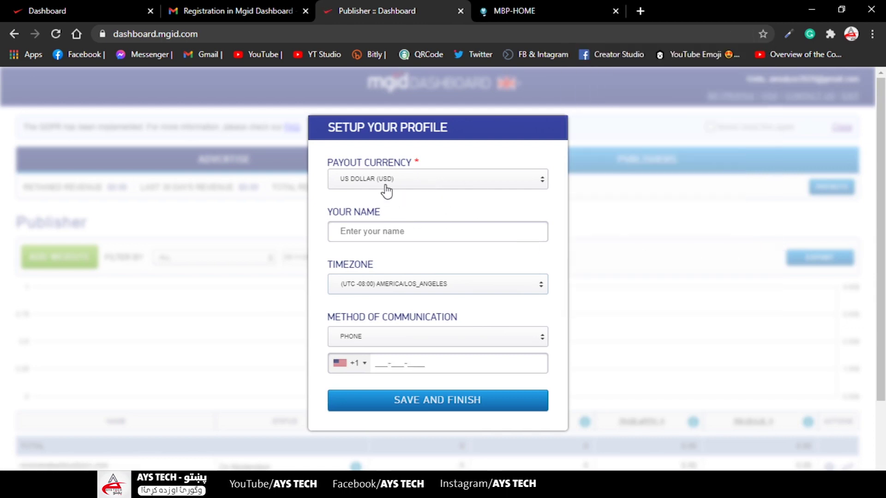
click(424, 187)
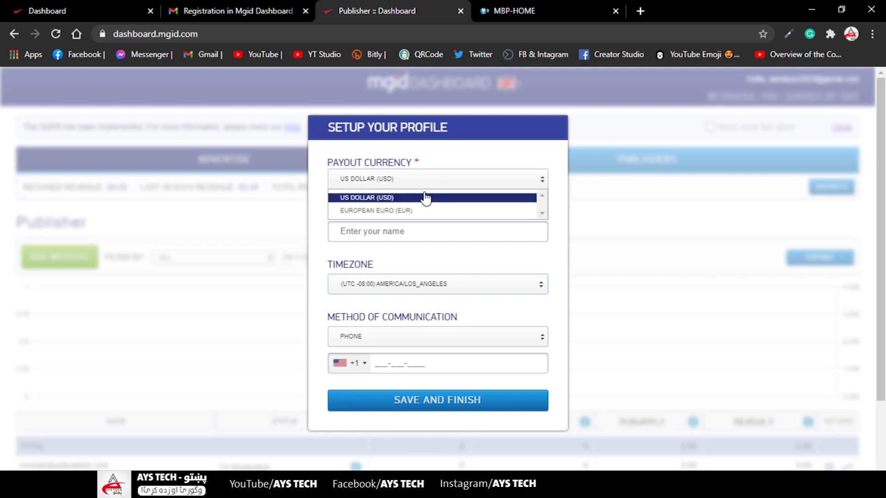
click(541, 226)
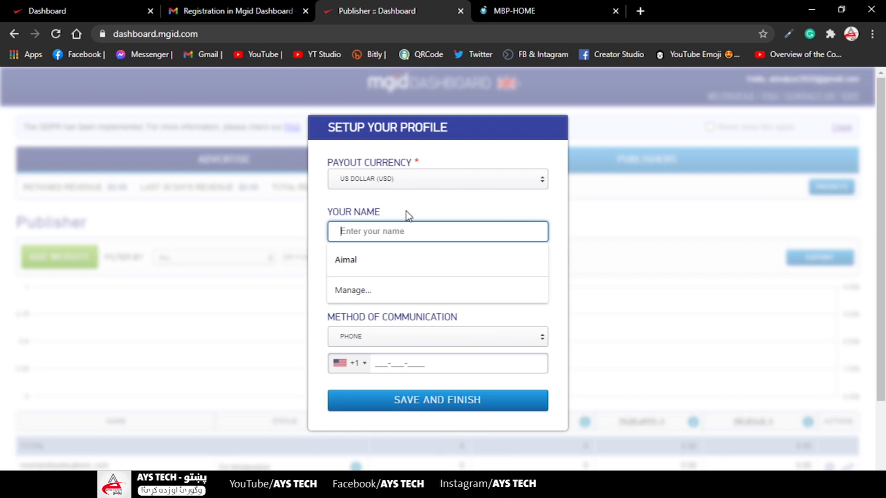
click(407, 264)
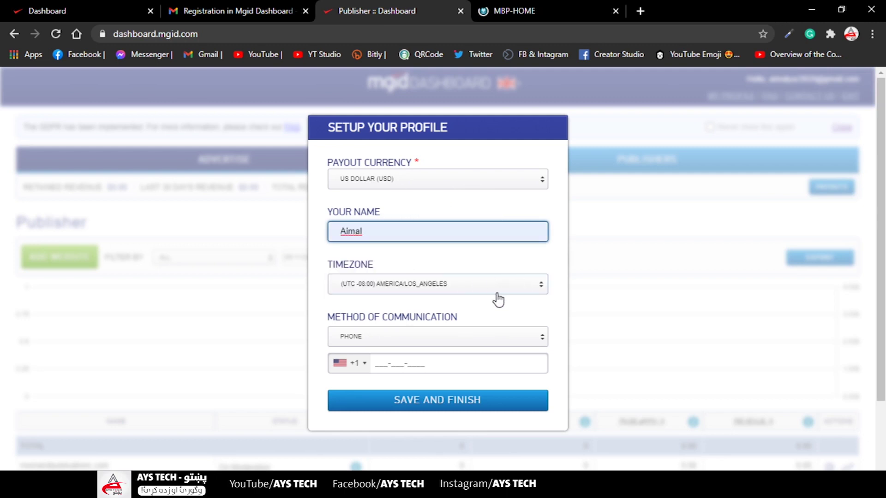
scroll(499, 300, down, 2)
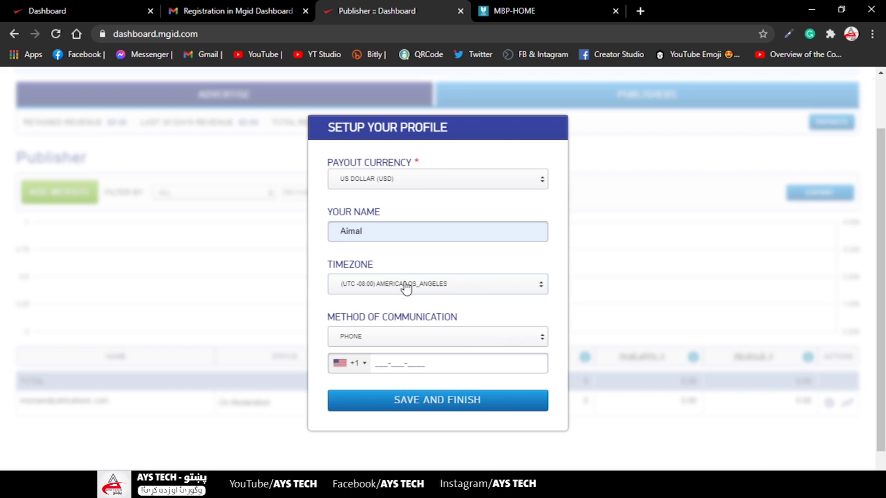
- Set phone contact with Afghanistan +93 code, enter the phone number, and SAVE AND FINISH
click(419, 344)
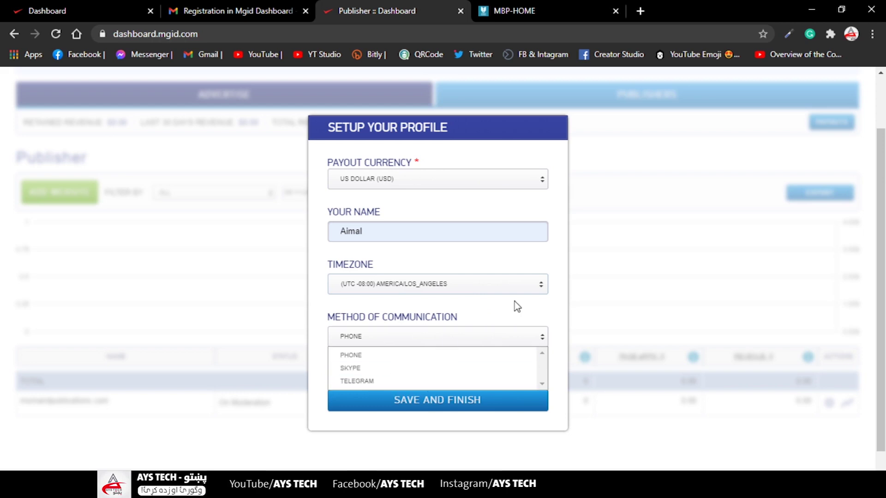
click(532, 303)
click(355, 367)
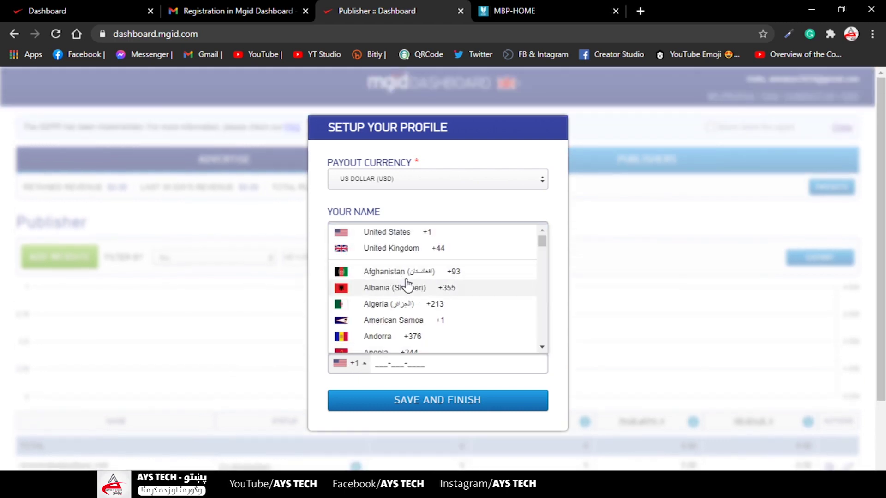
click(408, 275)
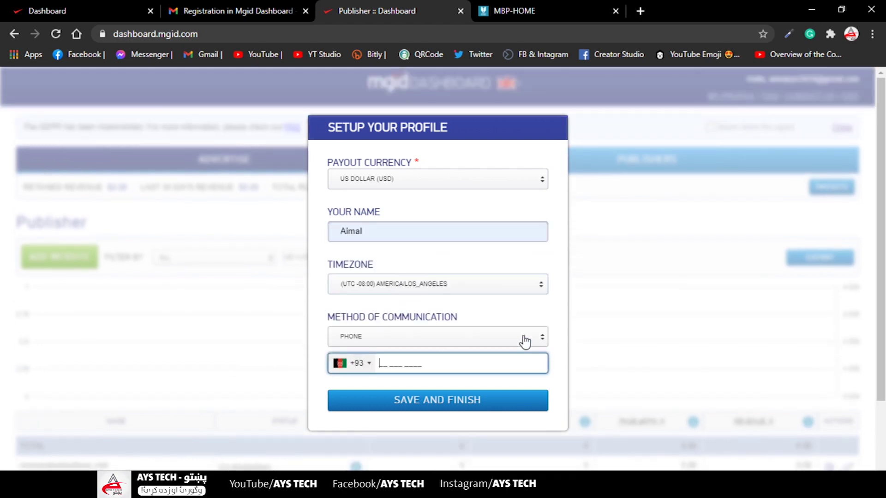
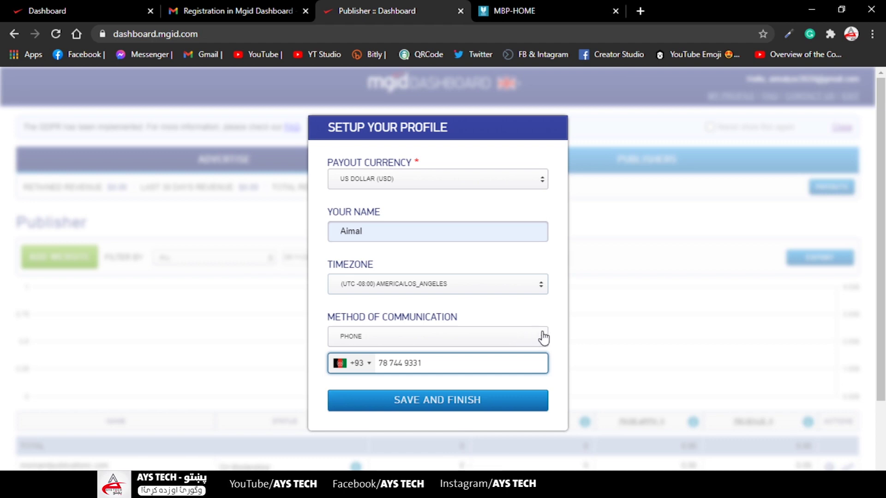
click(459, 399)
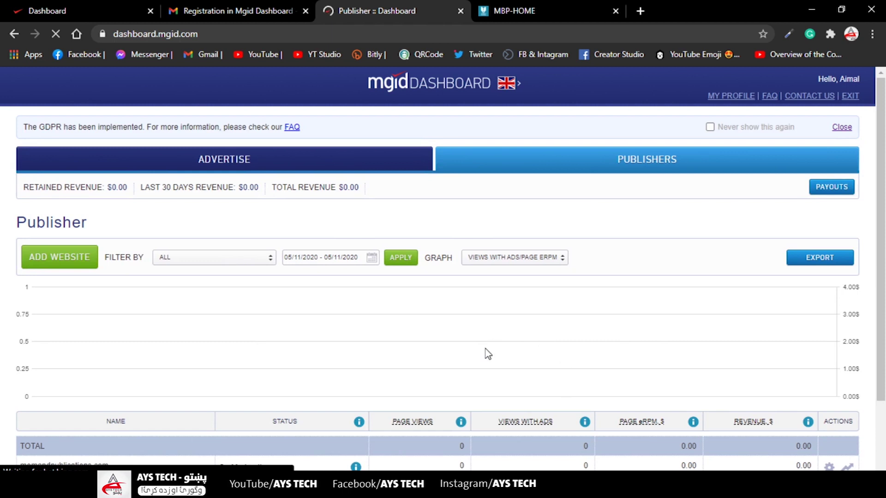
- Scroll the dashboard to check momandpublications.com shows On Moderation
scroll(562, 337, down, 3)
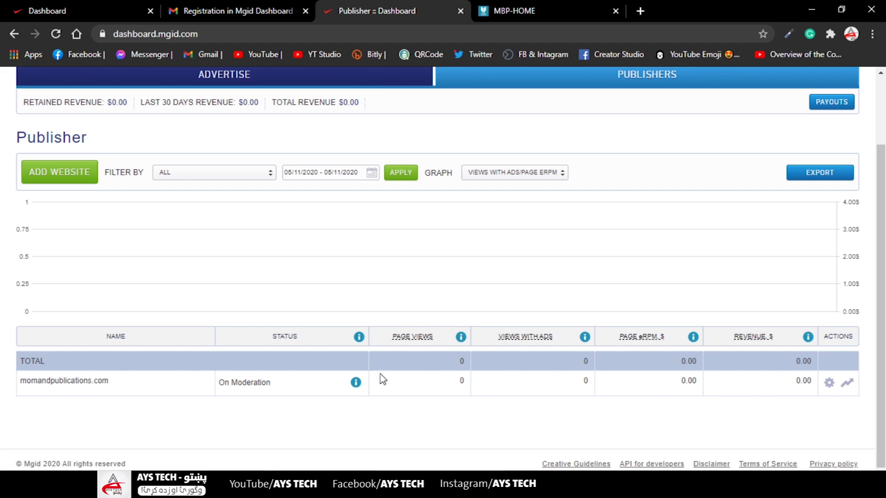
mouse_move(355, 467)
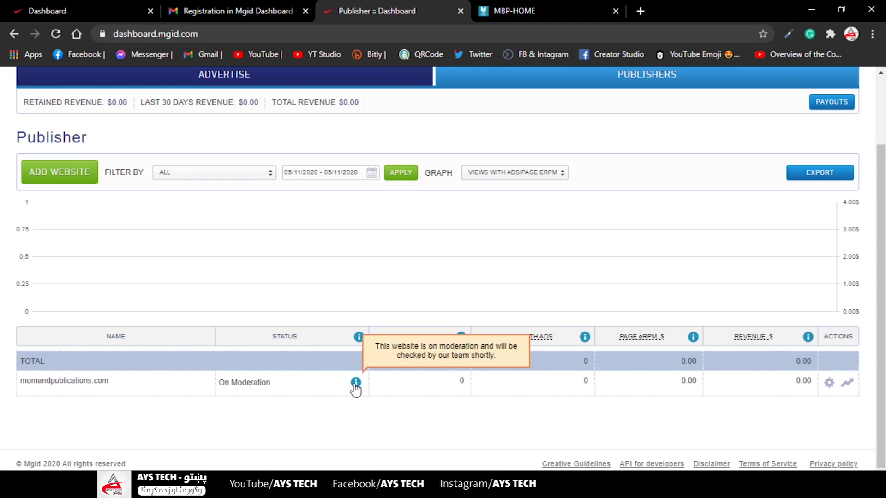
scroll(676, 436, up, 2)
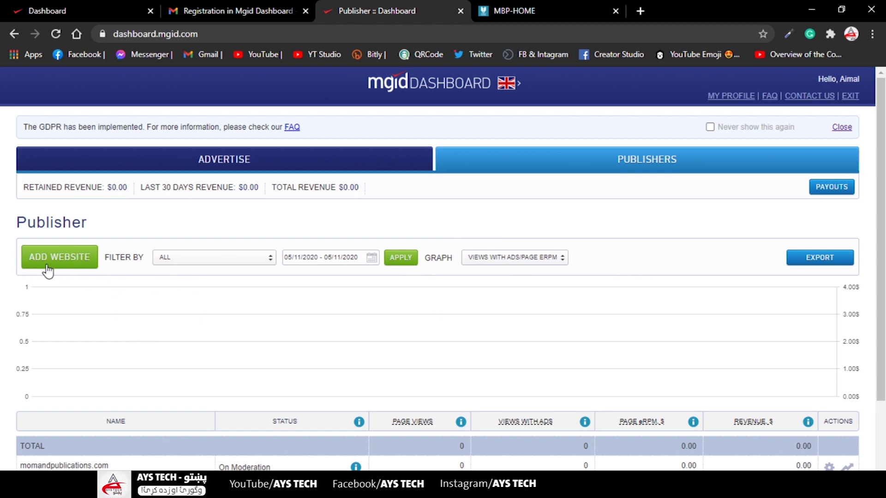
- Open the ADD WEBSITE form, review its fields, then return to the dashboard
click(60, 260)
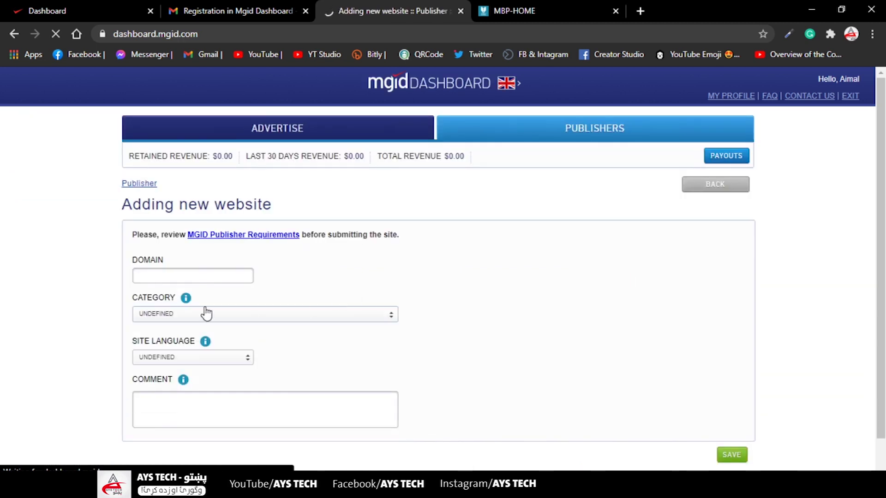
scroll(277, 263, down, 1)
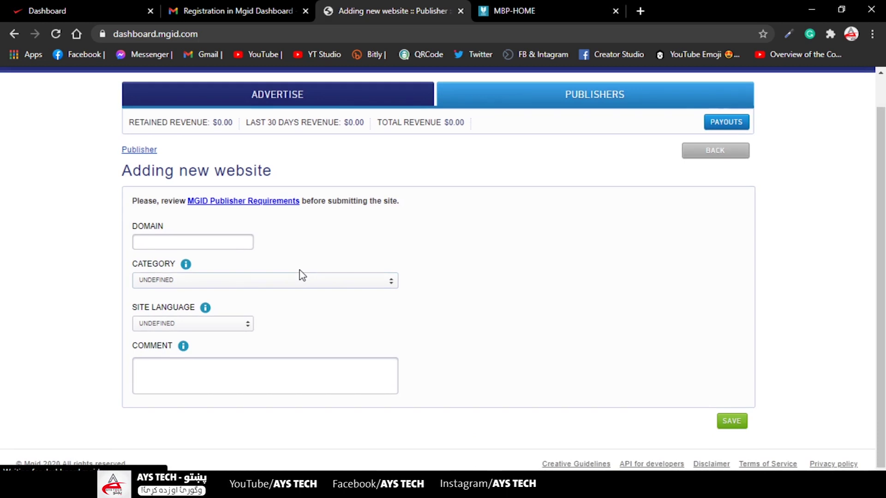
click(15, 34)
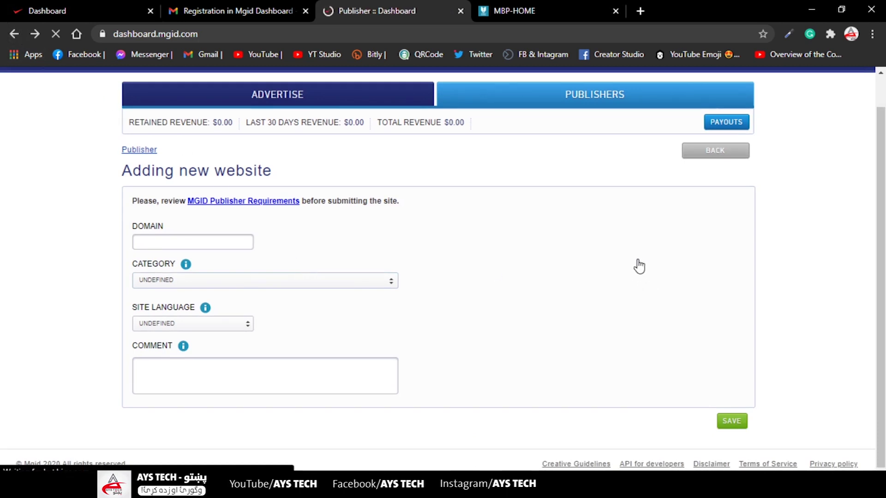